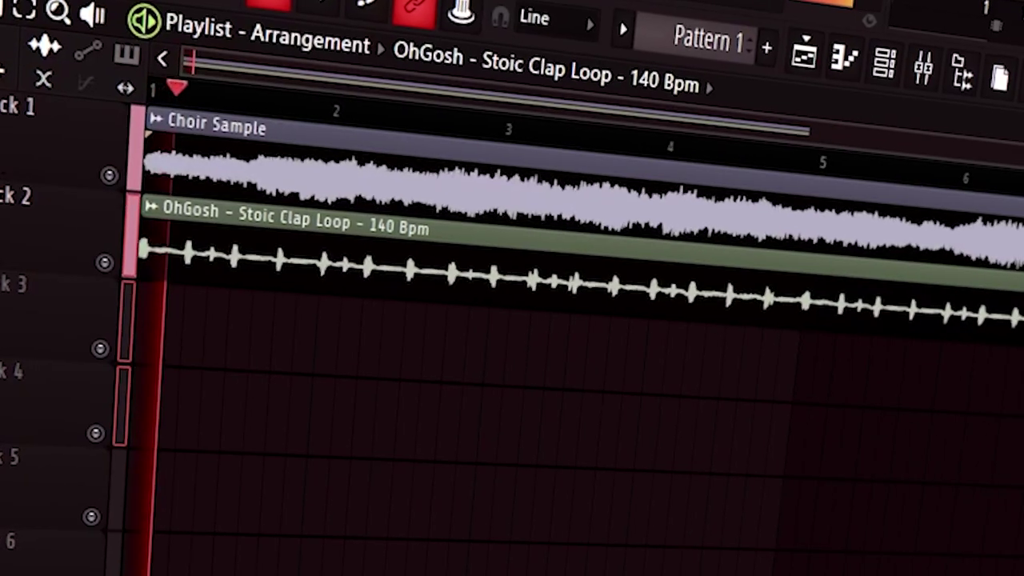
Open the sample settings of the OhGosh Stoic Clap Loop on track 2 and close them again
double_click(284, 260)
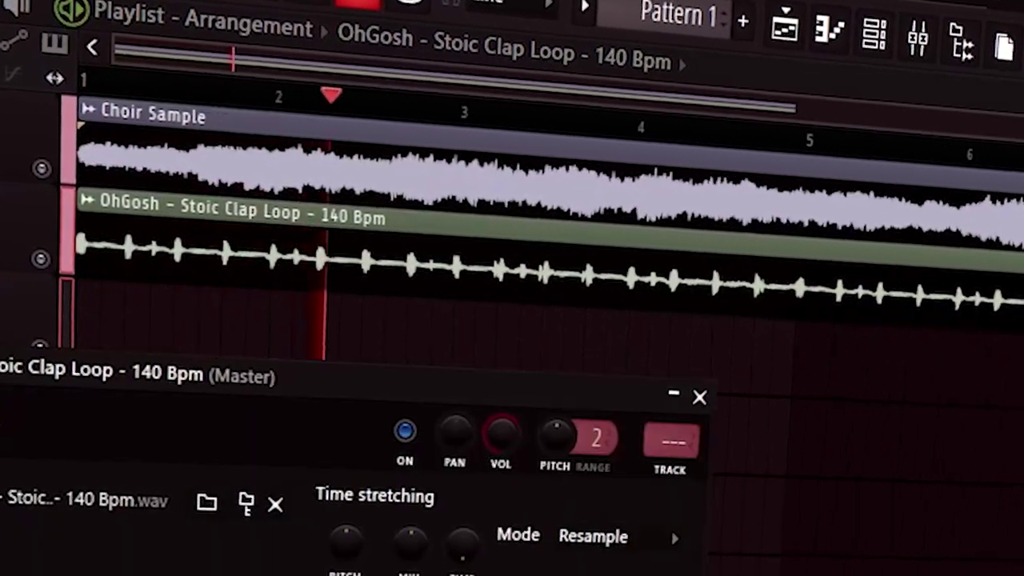
key("Escape")
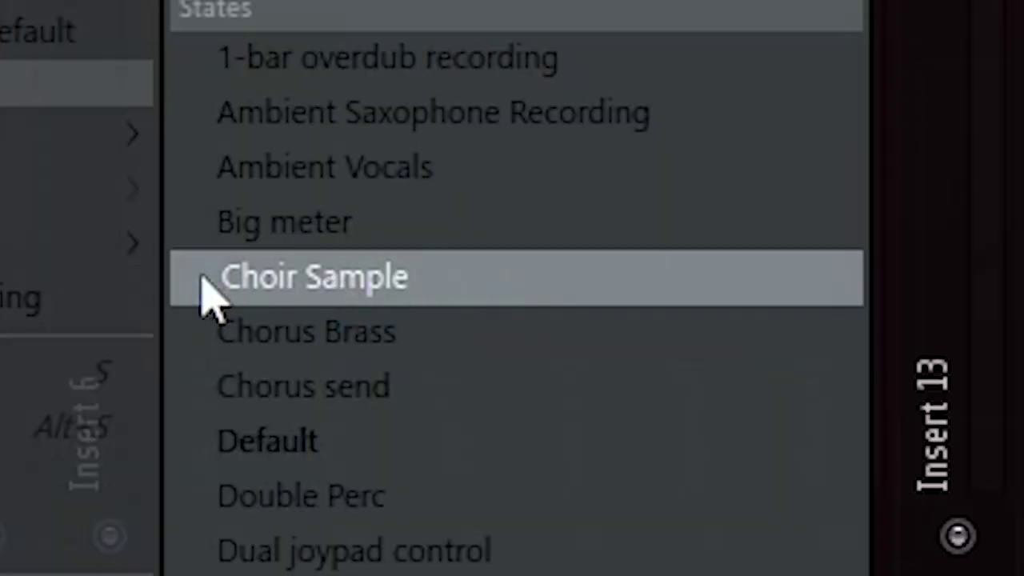
Load the saved Choir Sample mixer track state
left_click(434, 284)
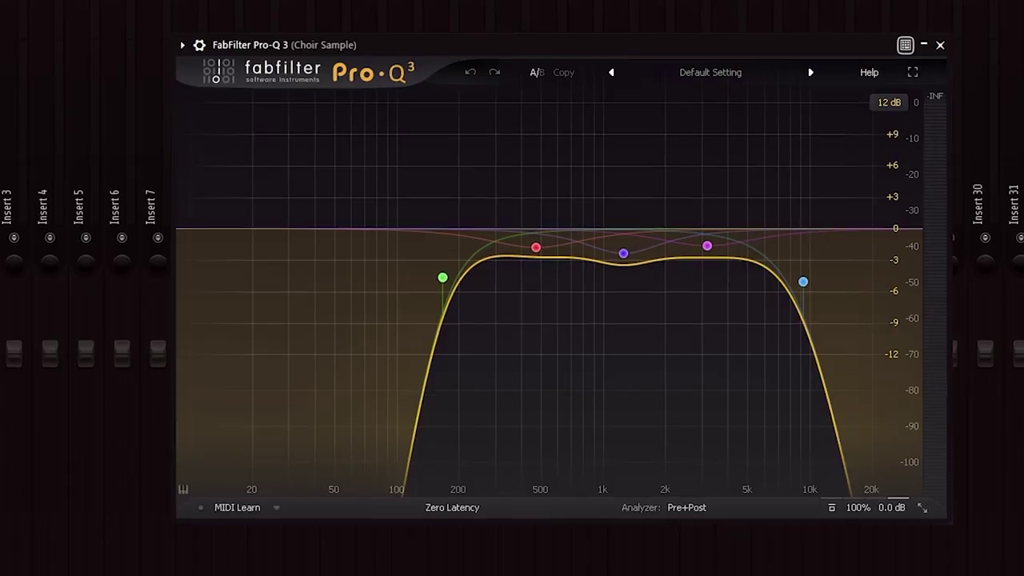
Review the soothe2, Effectrix and RC-20 Retro Color settings in the Choir Sample effect chain, repositioning the RC-20 window
mouse_move(748, 354)
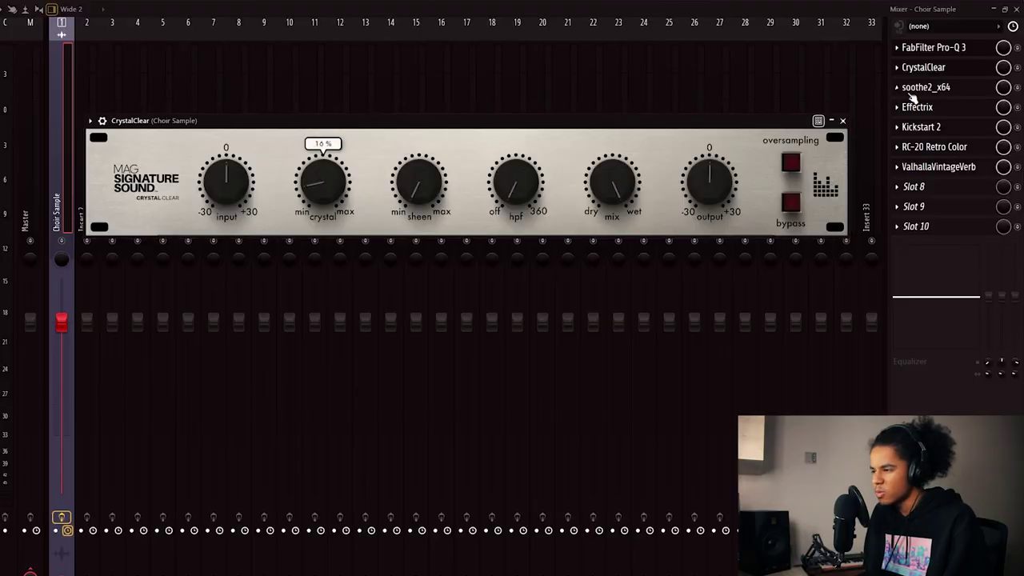
left_click(926, 88)
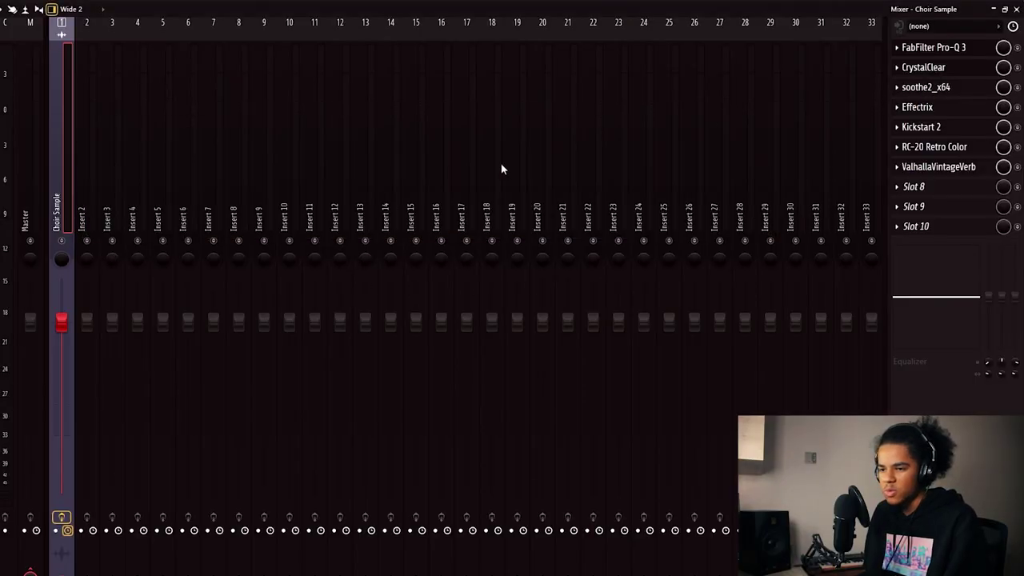
left_click(948, 88)
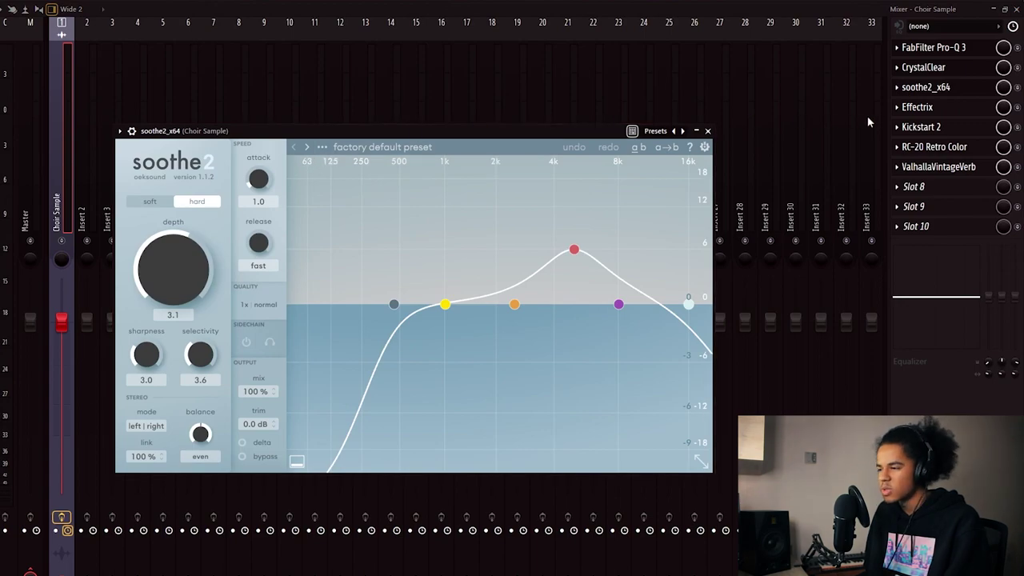
left_click(955, 107)
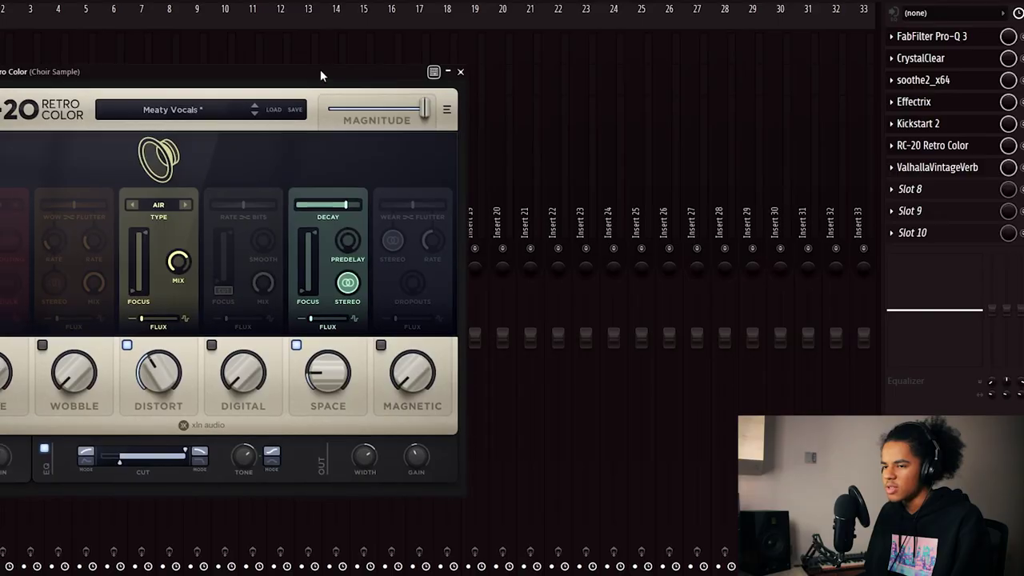
left_click_drag(320, 73, 569, 69)
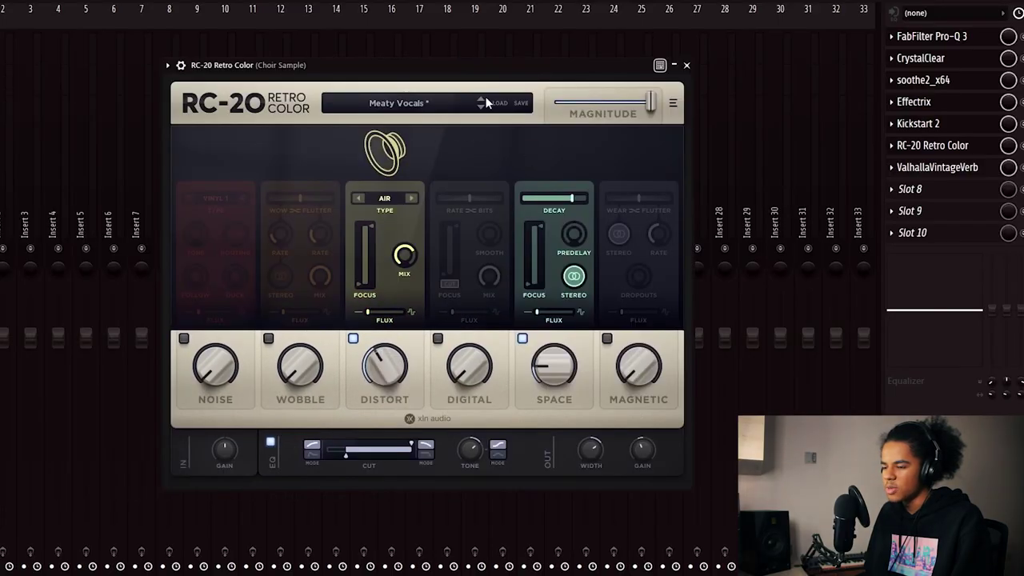
left_click_drag(487, 76, 483, 46)
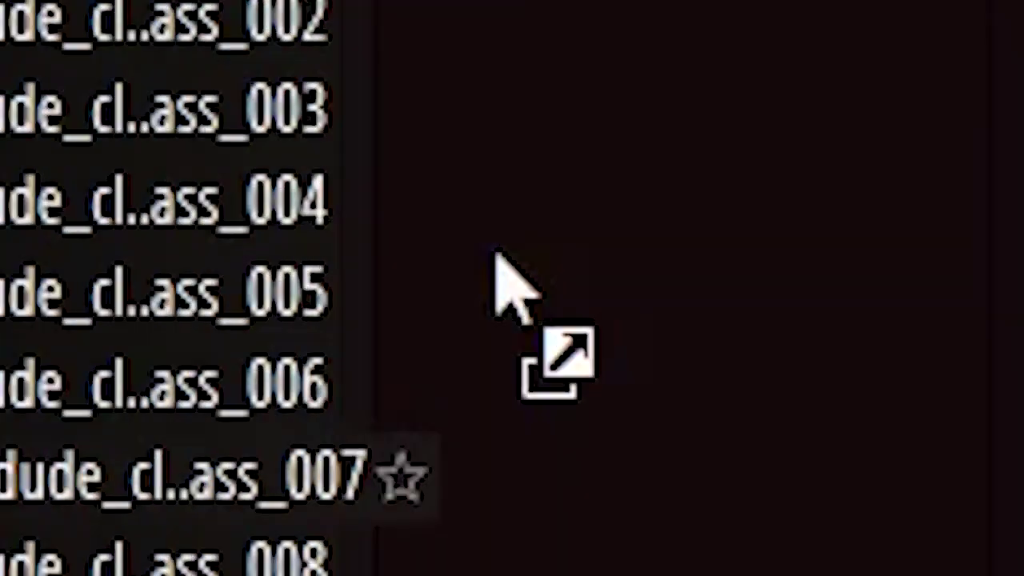
Add the dude_clayy_bass_007 sample to the project as a channel
left_click_drag(498, 256, 499, 259)
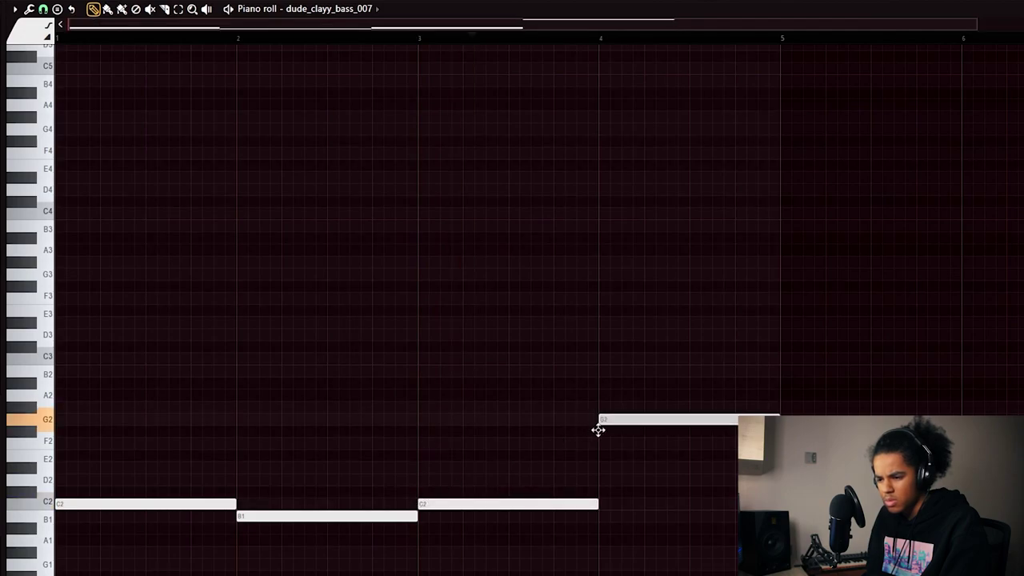
scroll(432, 40, "down", 2)
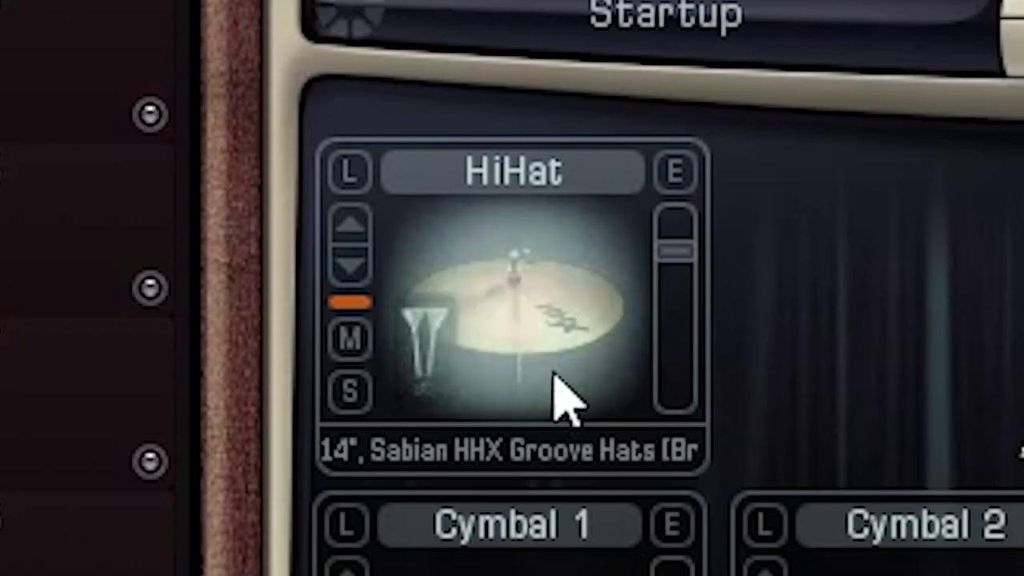
Audition the Sabian HHX Groove hi-hat in the Addictive Drums kit
left_click(569, 438)
left_click(632, 439)
left_click(596, 295)
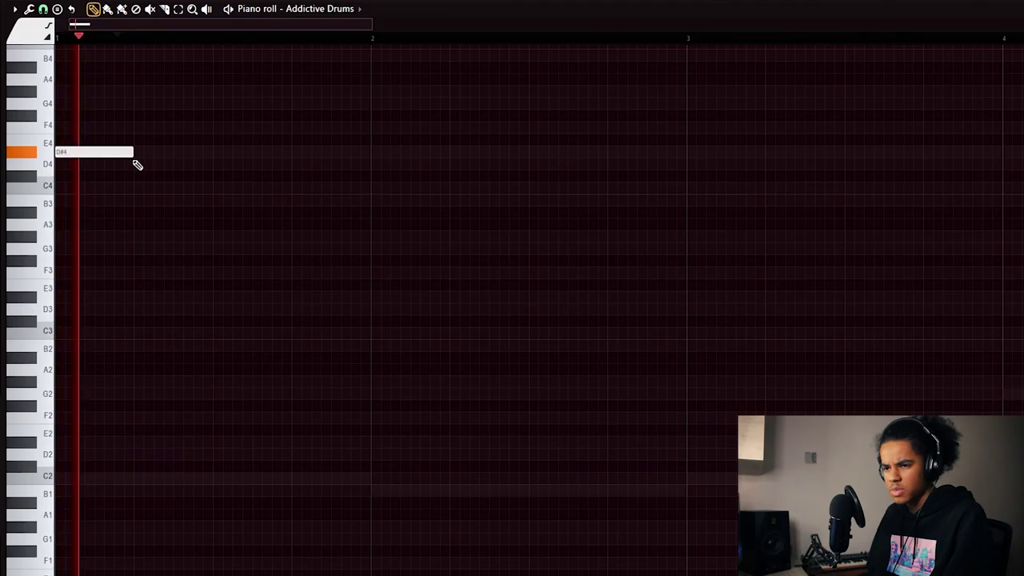
Move the Addictive Drums note at the start of bar 1 to C4 and add C#4, E4 and C4 notes after it
scroll(137, 165, "up", 3)
left_click(142, 217)
left_click_drag(141, 216, 152, 254)
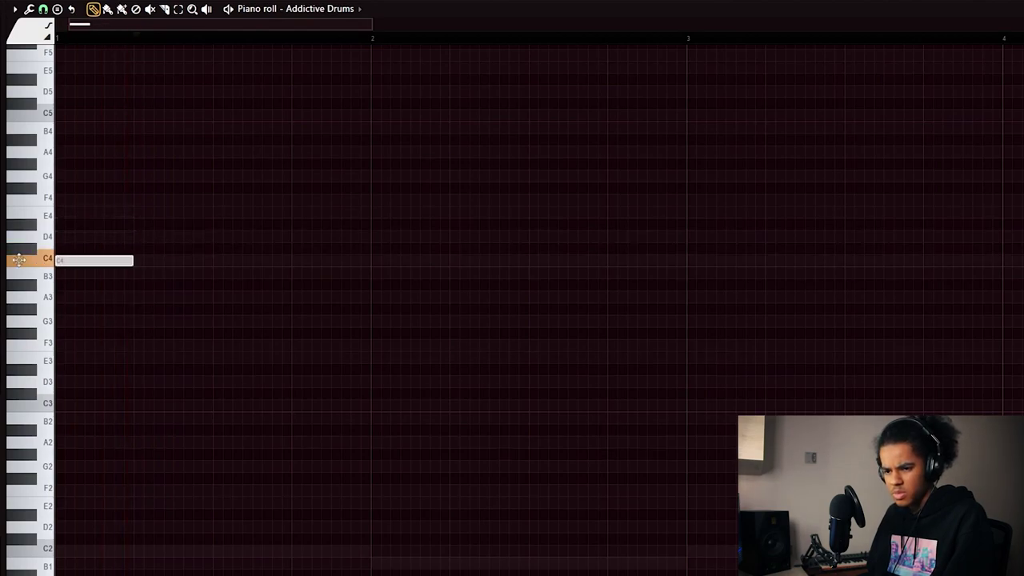
left_click_drag(142, 225, 162, 239)
left_click(185, 214)
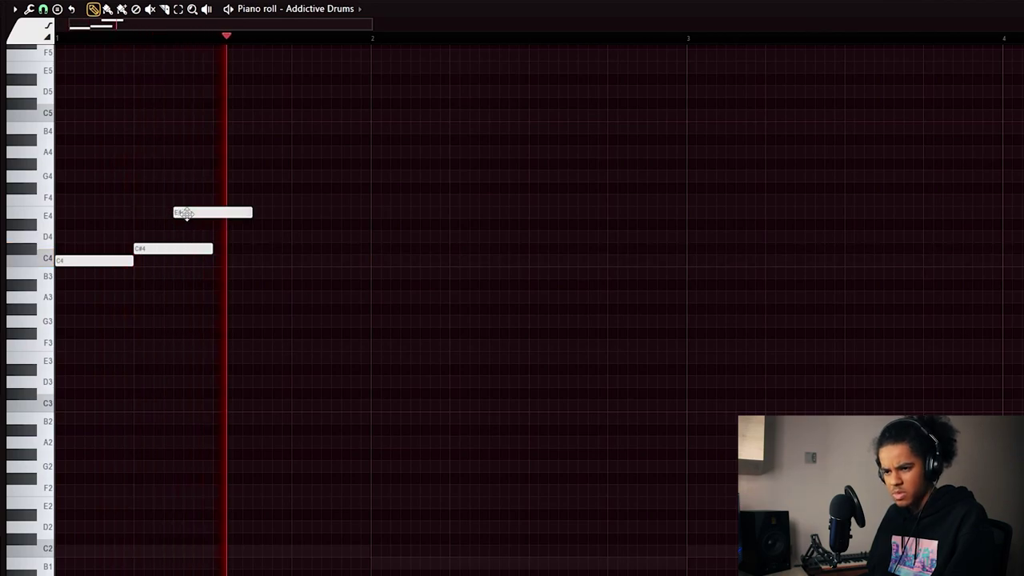
left_click(218, 259)
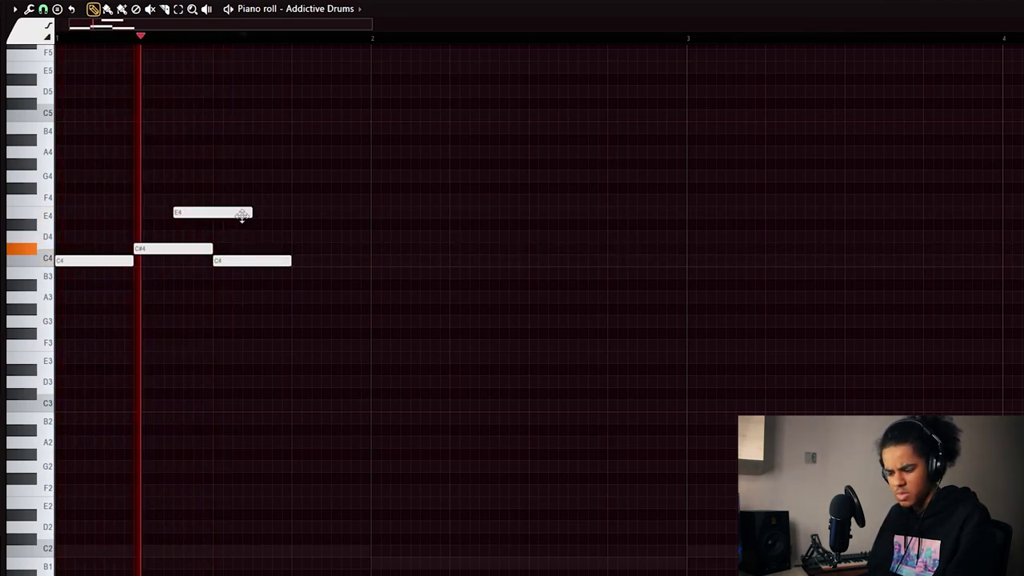
Apply quick legato to the bar 1 hi-hat notes and add a D4 note on the last beat
key("ctrl+l")
key("space")
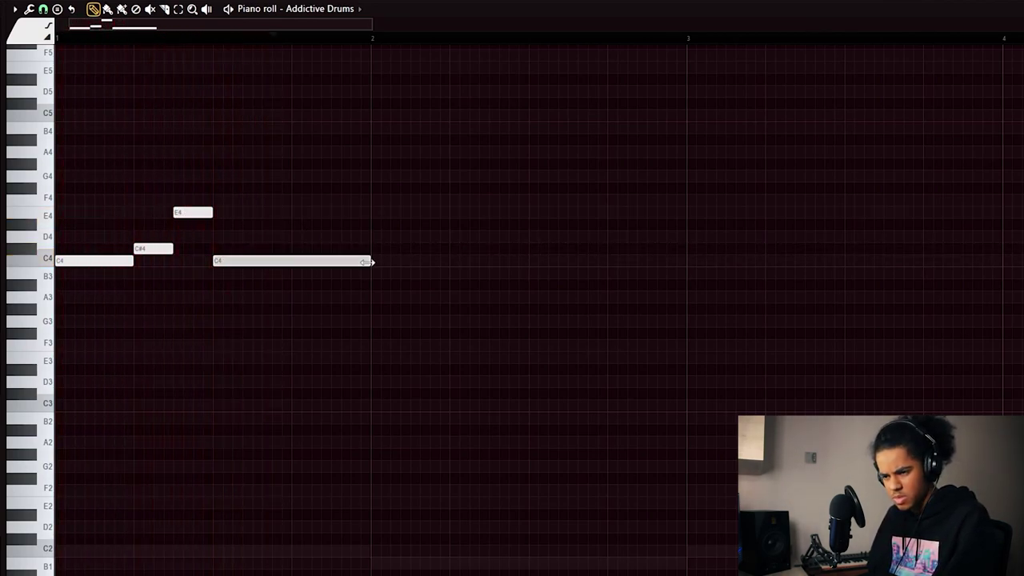
left_click(293, 236)
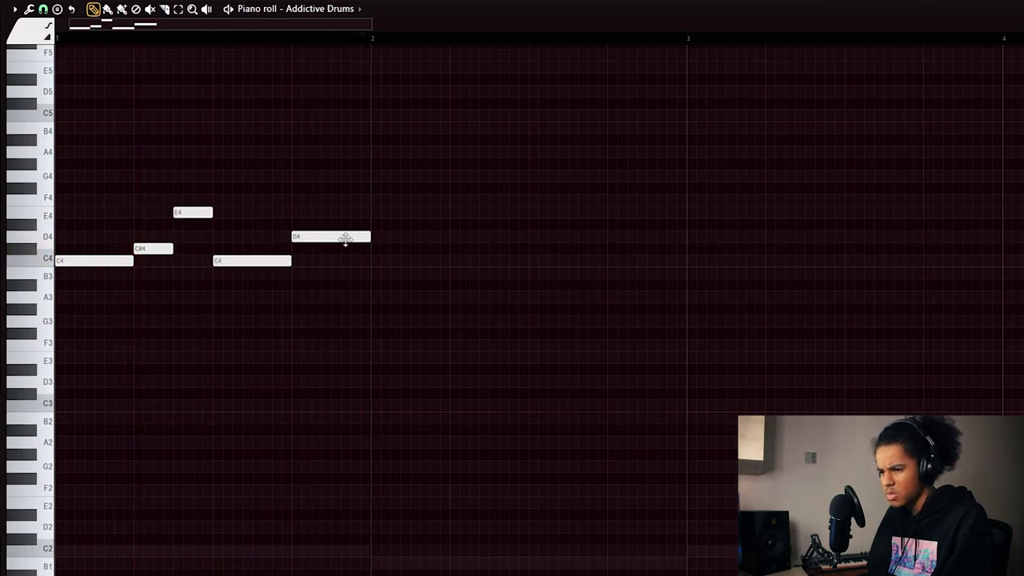
Duplicate the bar 1 hi-hat pattern into bar 2 and play it back
key("space")
key("ctrl+b")
key("space")
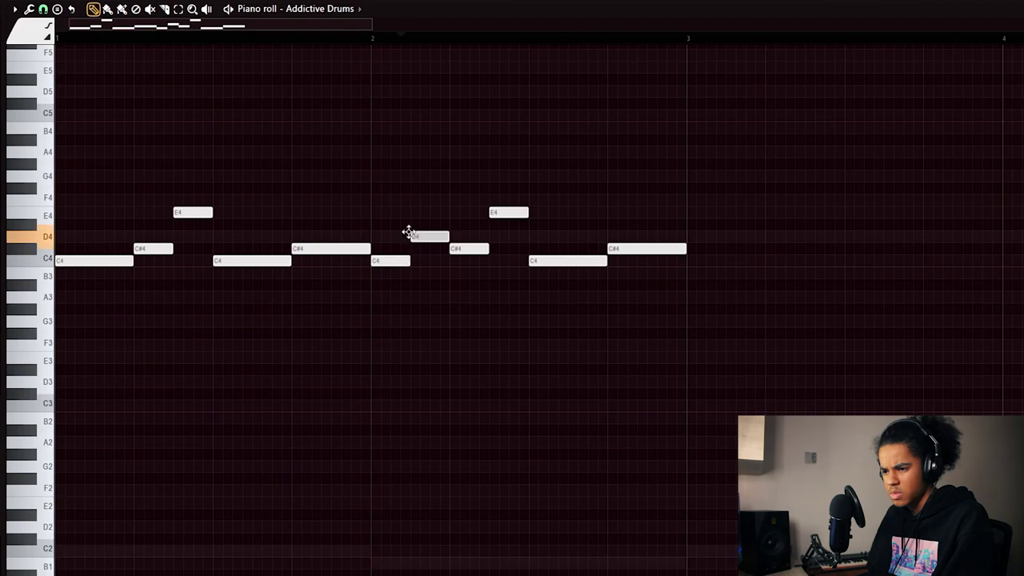
Raise bar 2's second note to F4 and its third to D4, and duplicate the two-bar pattern into bars 3 and 4
left_click_drag(428, 215, 427, 202)
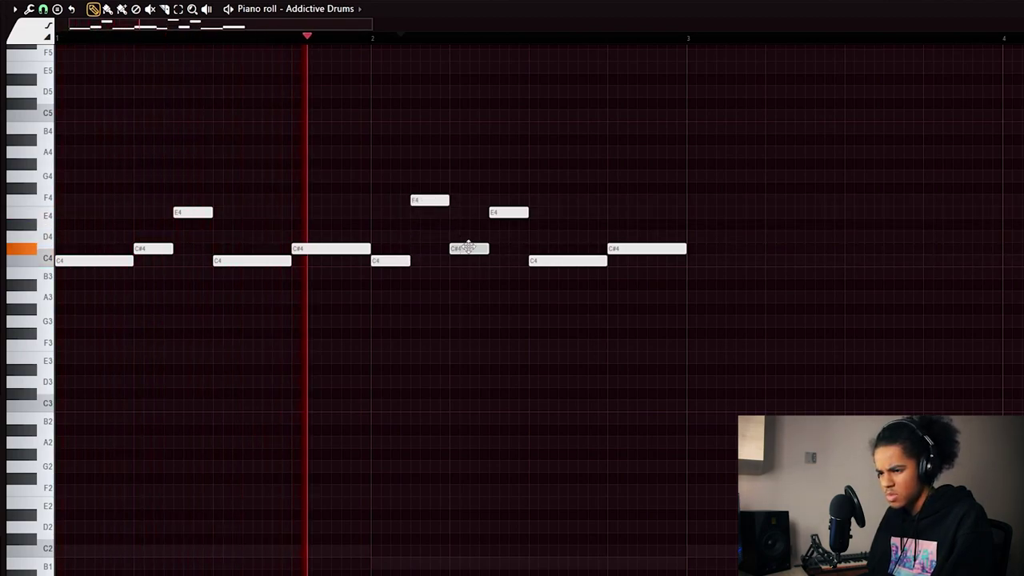
key("space")
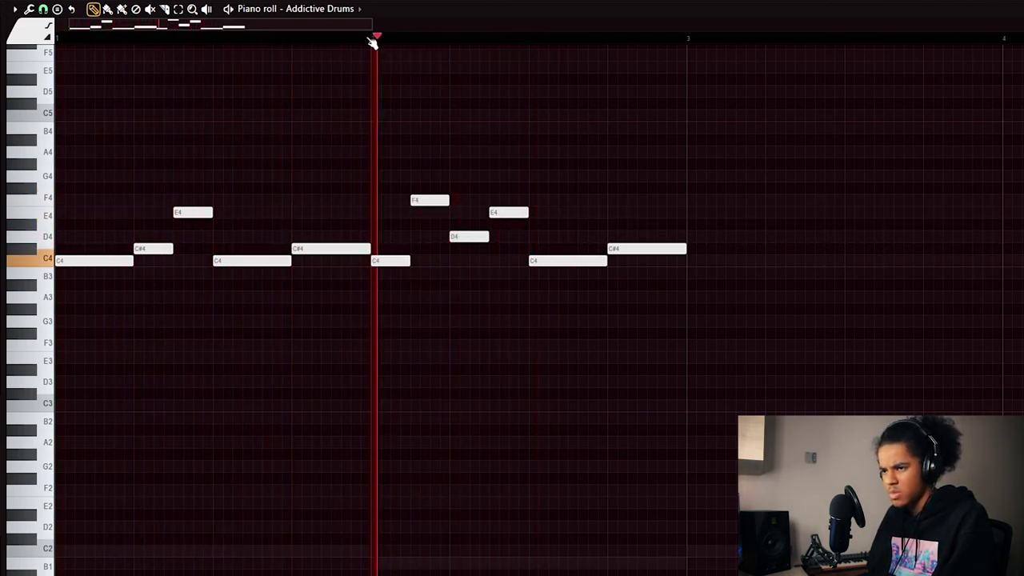
key("ctrl+b")
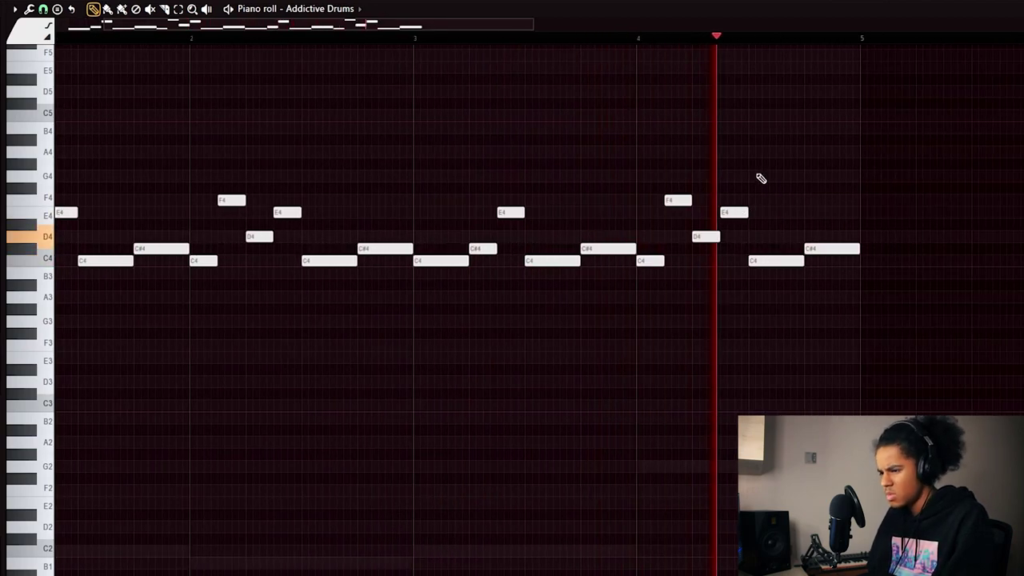
key("ctrl+b")
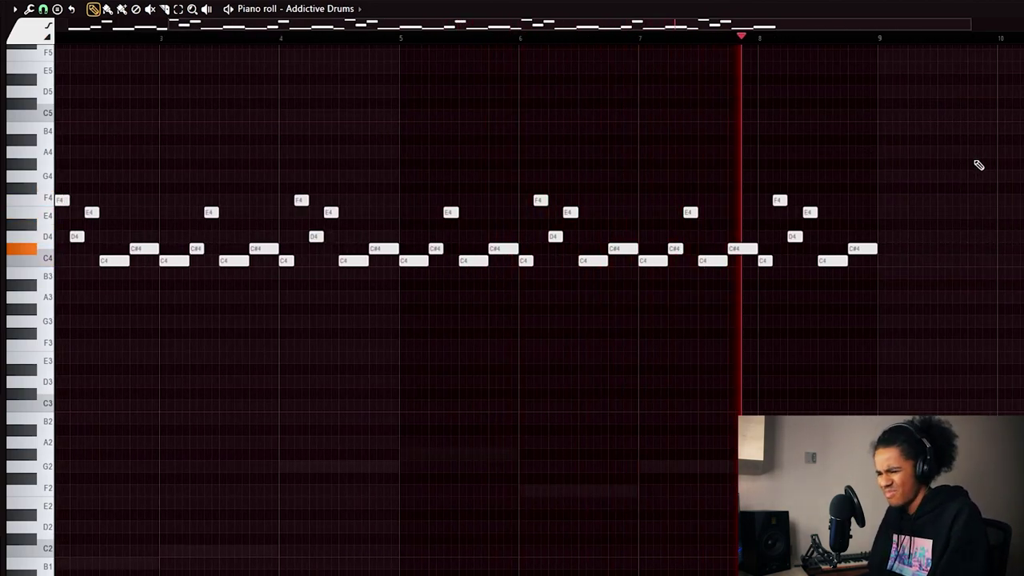
left_click_drag(979, 170, 408, 364)
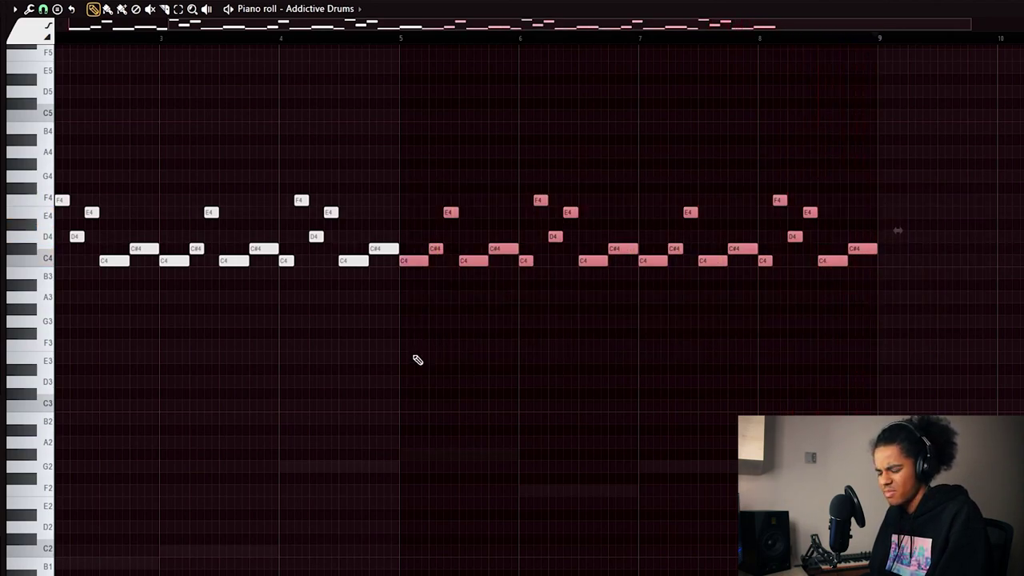
key("Delete")
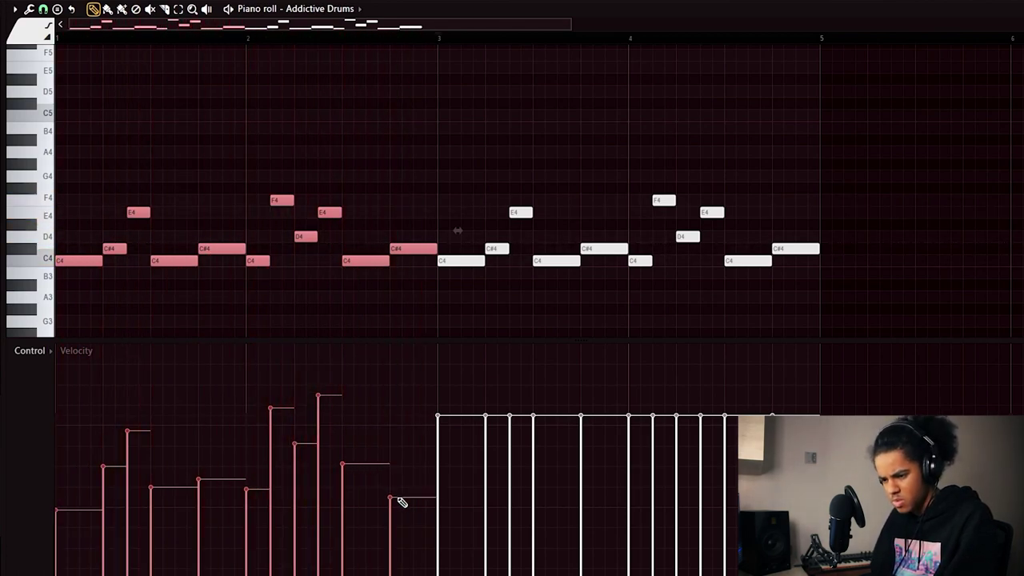
Delete all the hi-hat notes in bars 3 and 4
right_click(485, 335)
right_click(460, 261)
right_click(497, 249)
right_click(520, 212)
right_click(557, 261)
right_click(603, 248)
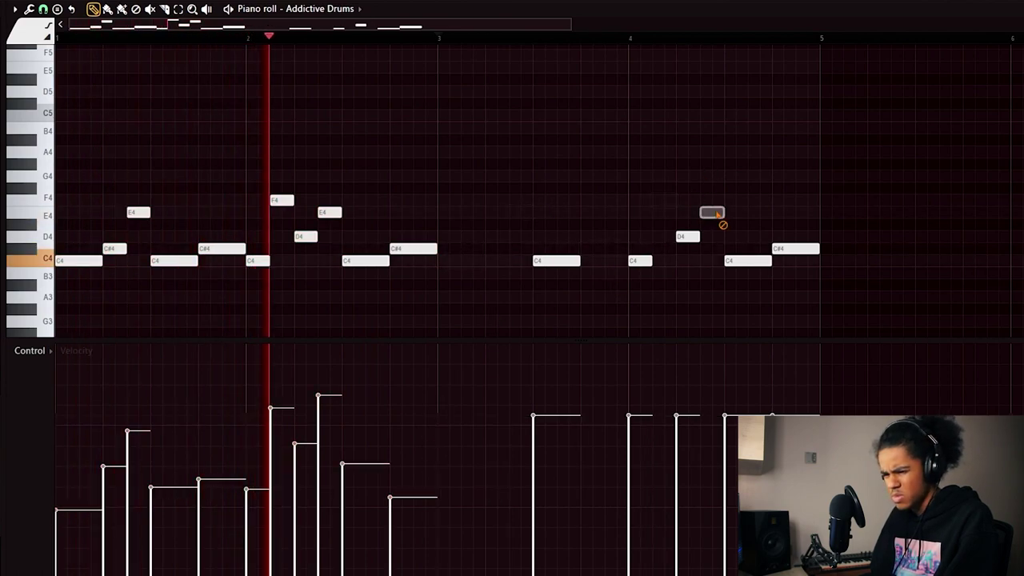
right_click(639, 260)
right_click(688, 237)
right_click(747, 261)
right_click(795, 248)
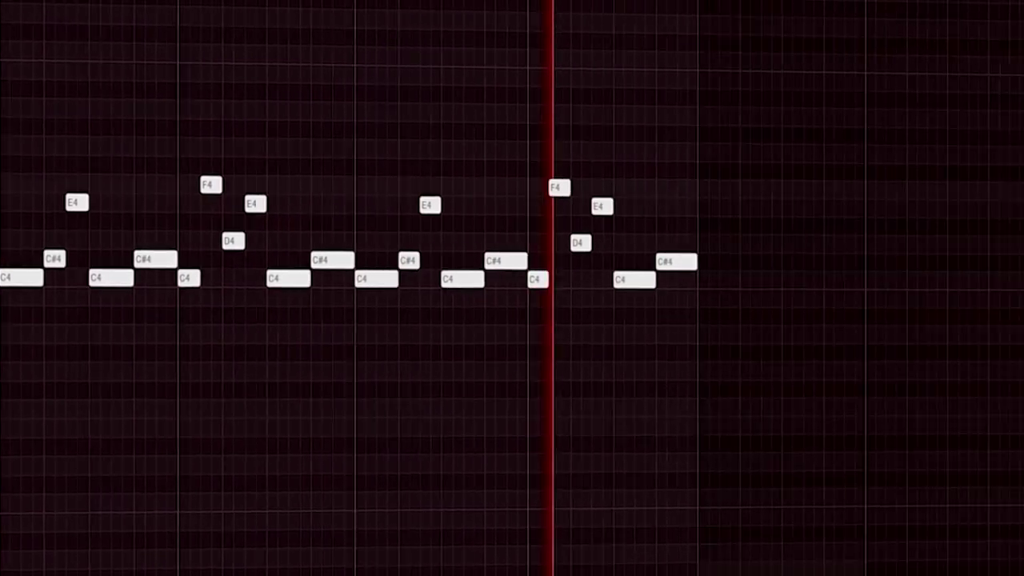
Paste a copy of the hi-hat notes to extend the pattern beyond bar 4
scroll(921, 72, "down", 2)
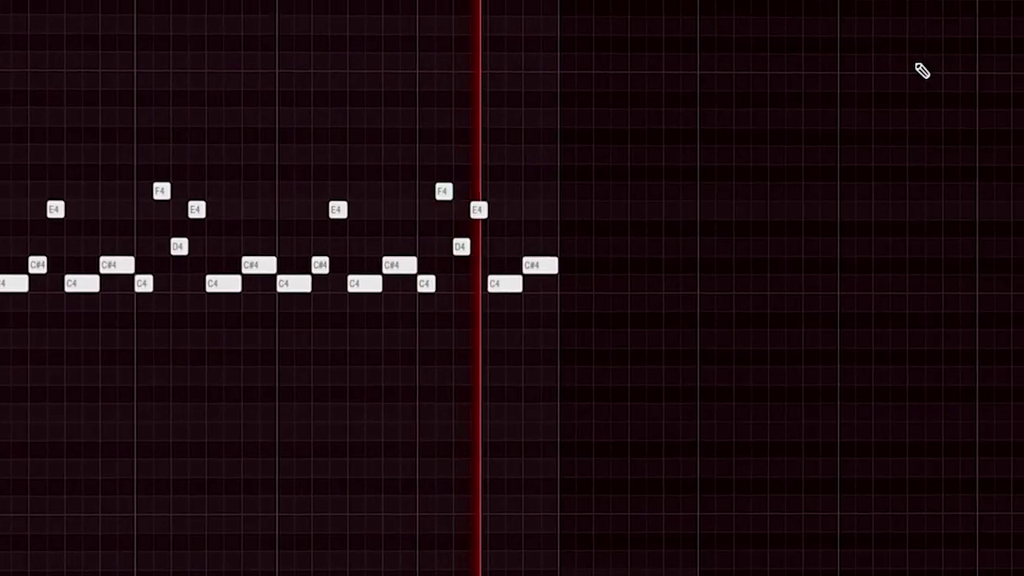
key("ctrl+v")
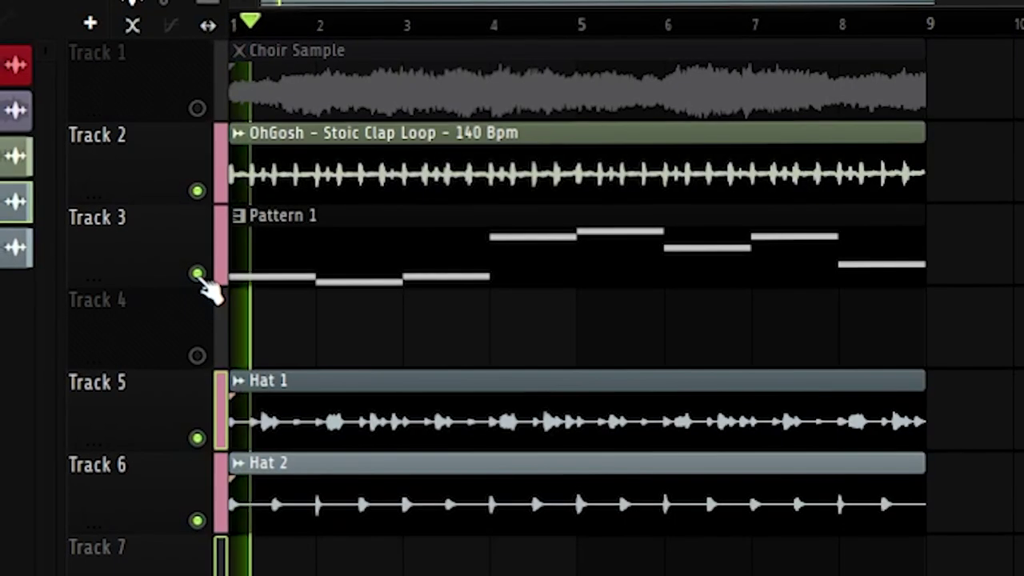
Check the clap loop's audio clip settings and close its window
double_click(276, 148)
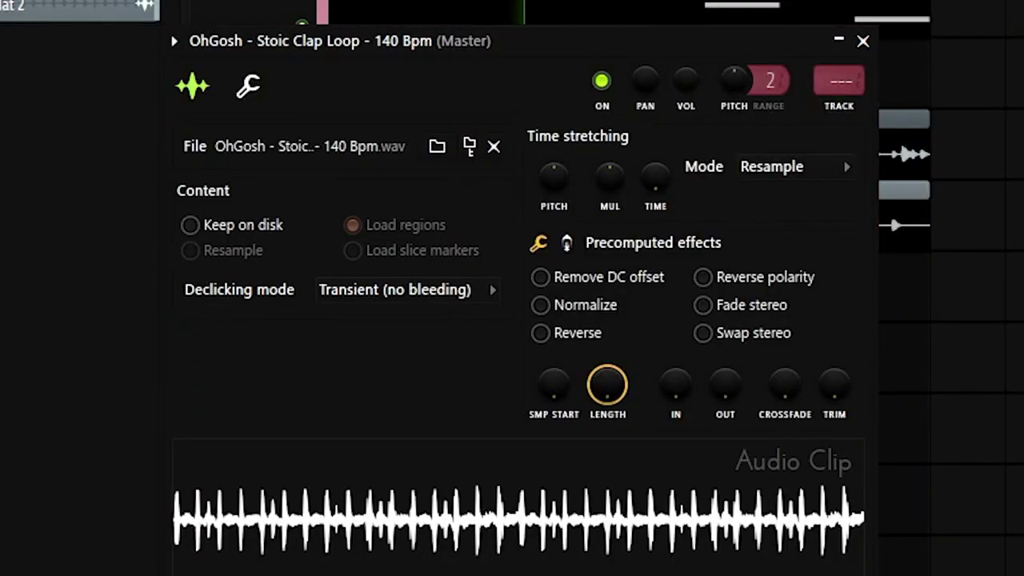
left_click(863, 40)
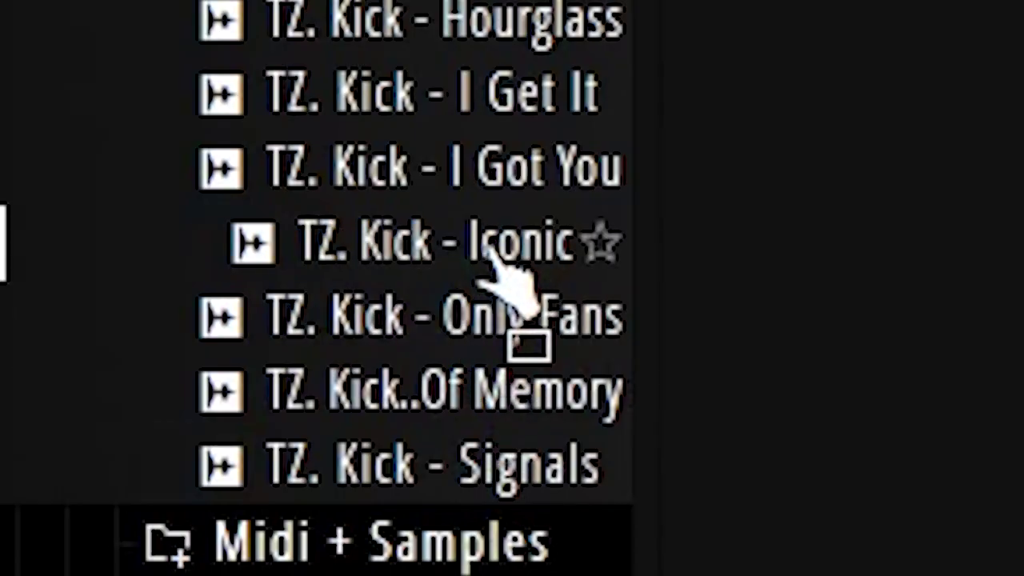
Load the TZ. Kick - Iconic sample into the channel rack
left_click_drag(489, 256, 521, 297)
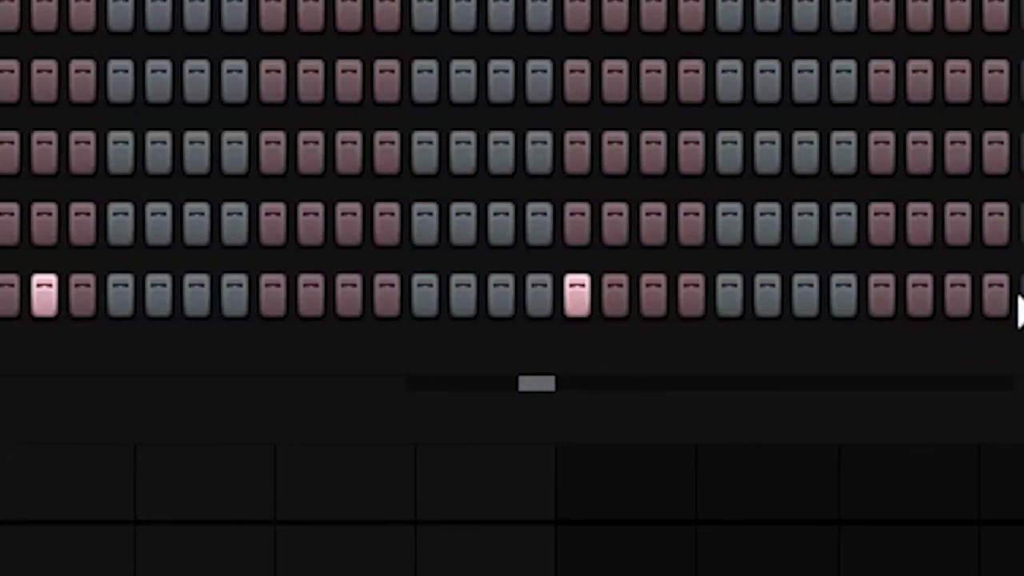